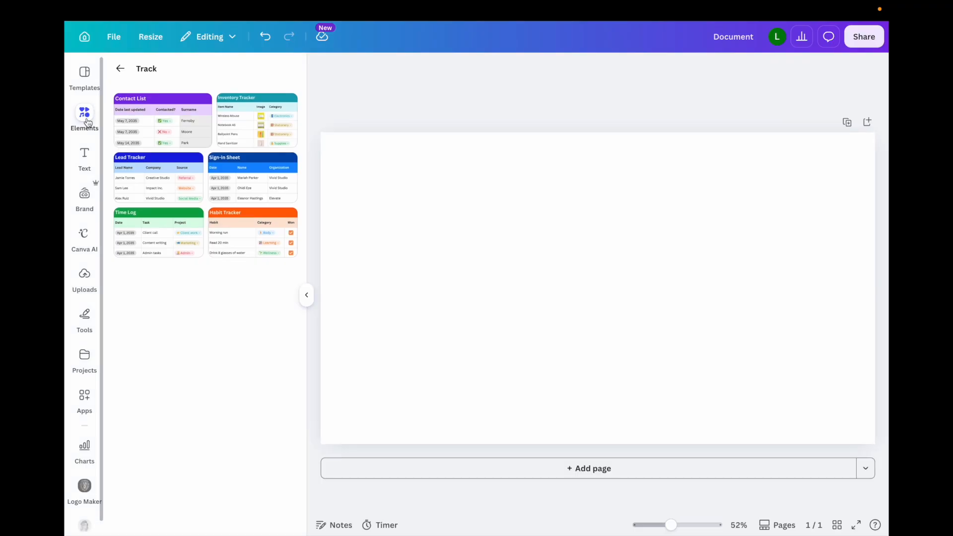
Step: Browse the Sheets category of elements and show the full Track template collection
click(120, 69)
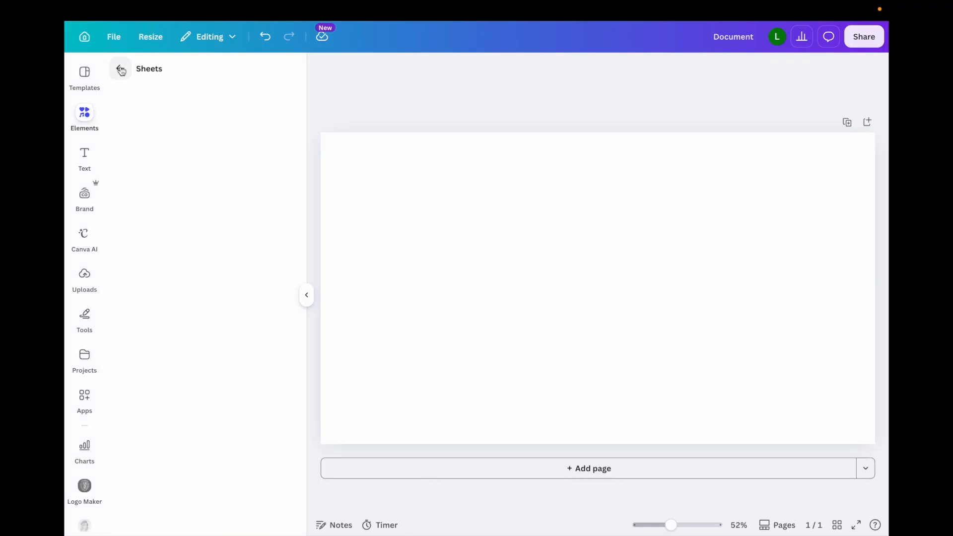
click(120, 68)
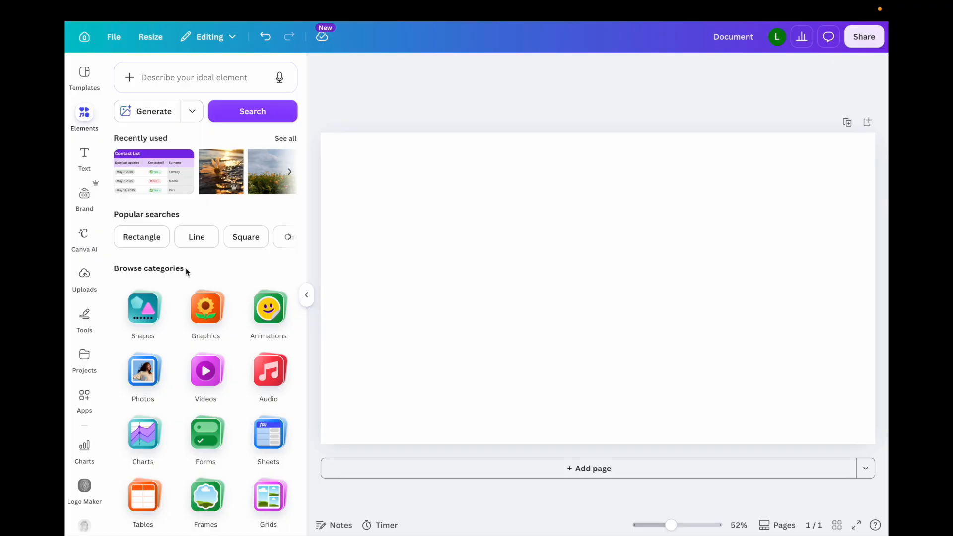
scroll(206, 308, down, 2)
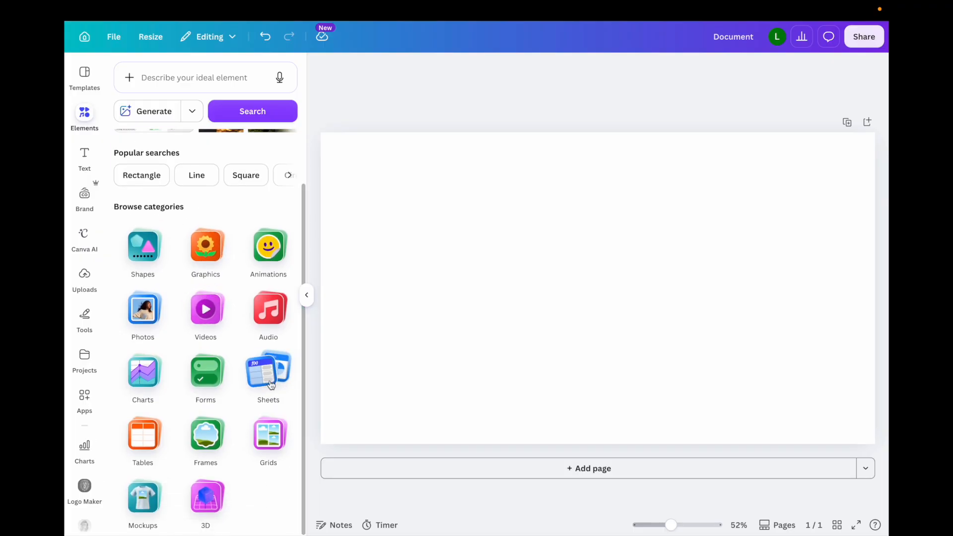
click(266, 369)
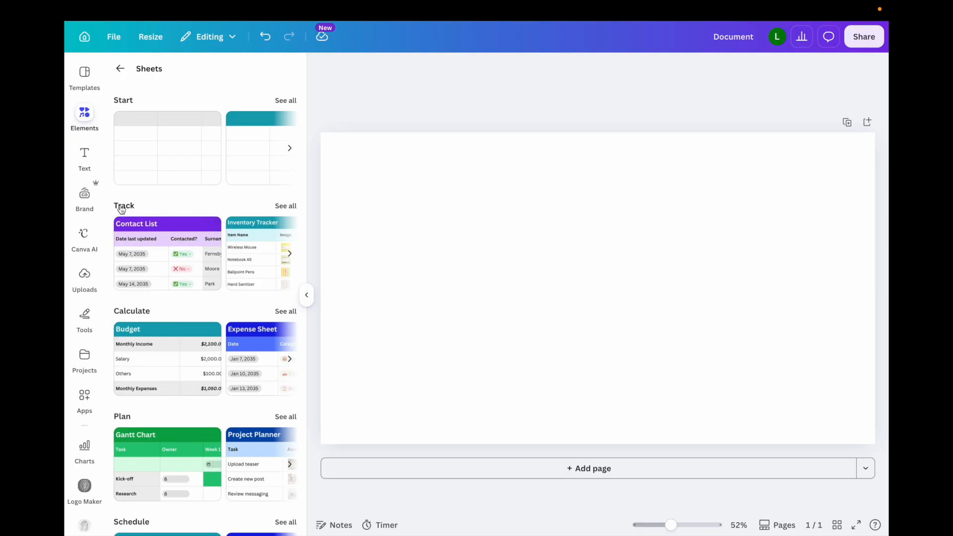
click(280, 205)
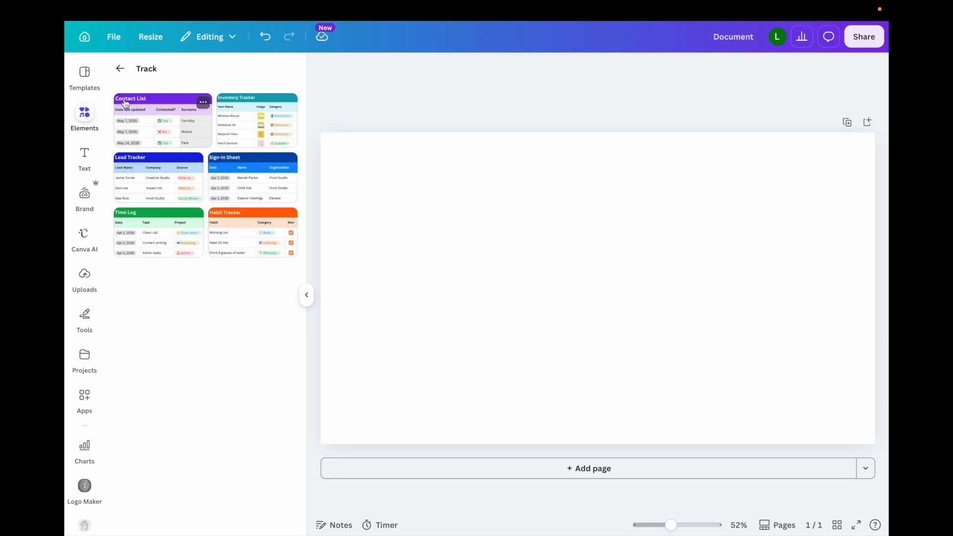
Step: Insert the purple Contact List sheet template on the blank page and hide the element browser
click(202, 101)
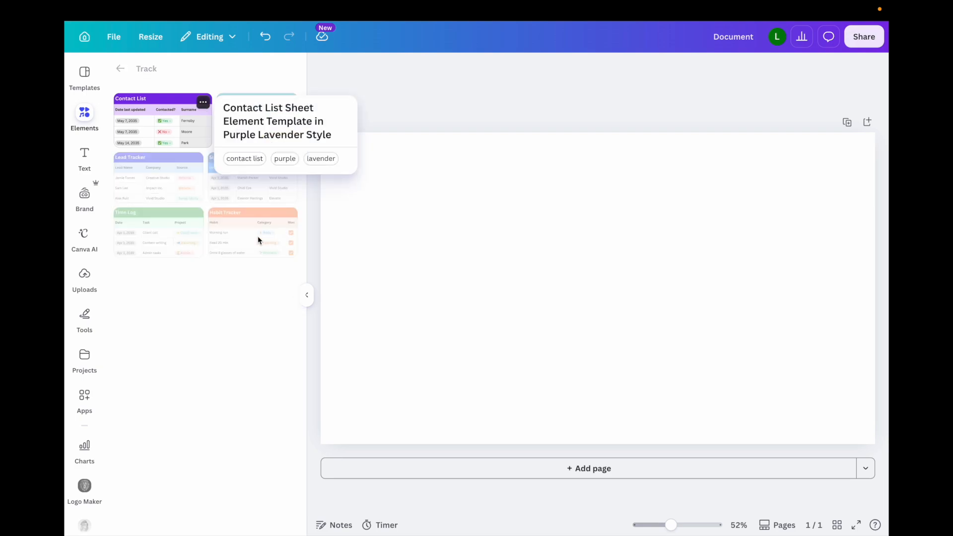
click(186, 115)
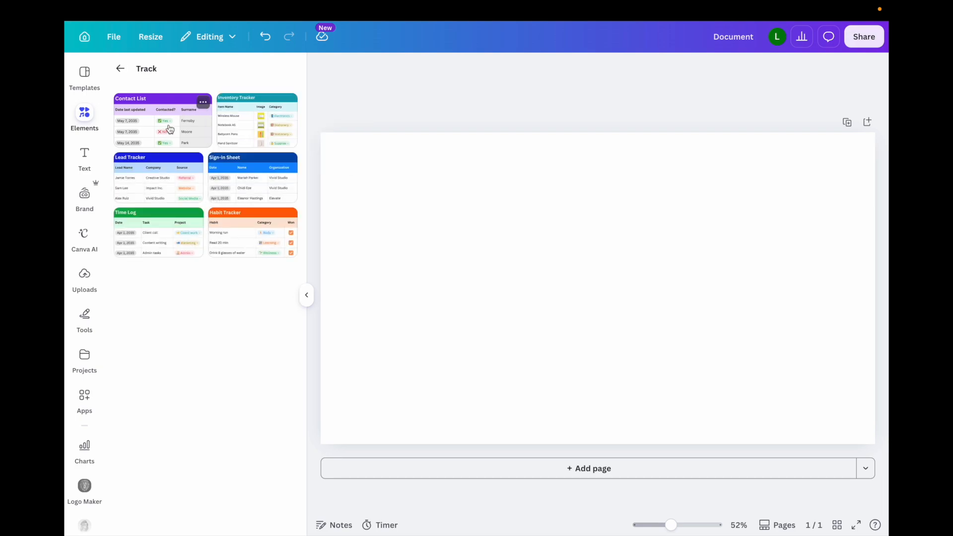
click(182, 132)
click(306, 294)
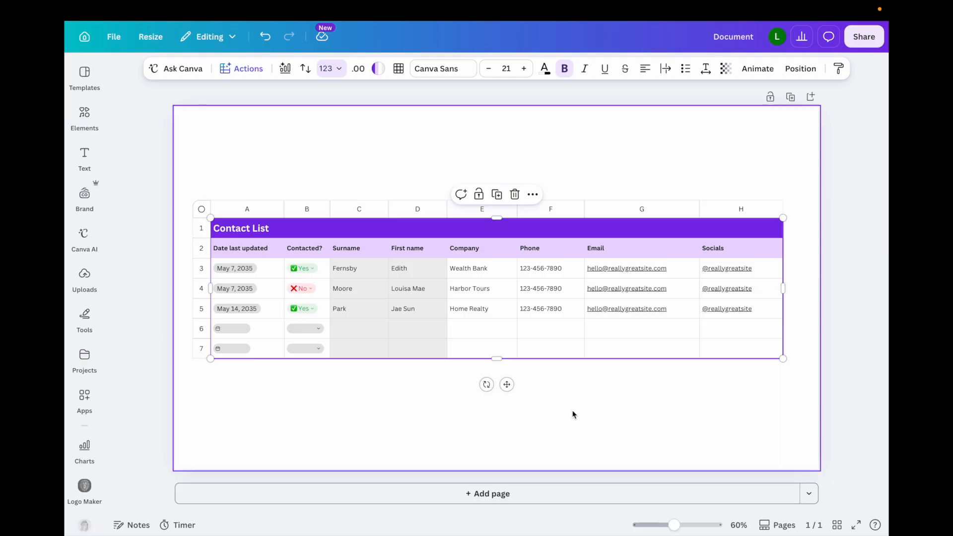
click(315, 382)
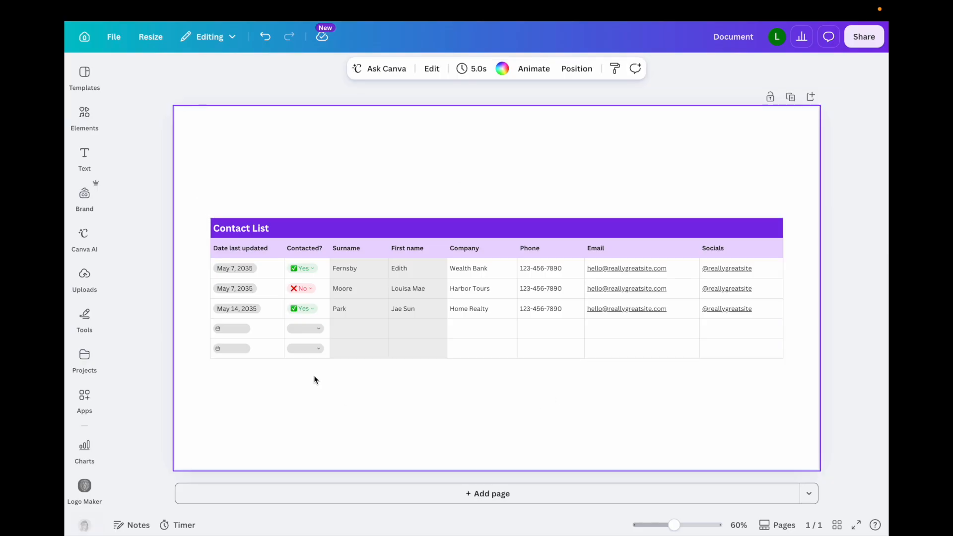
Step: Centre-align the contact list's title row across columns A to H
click(256, 232)
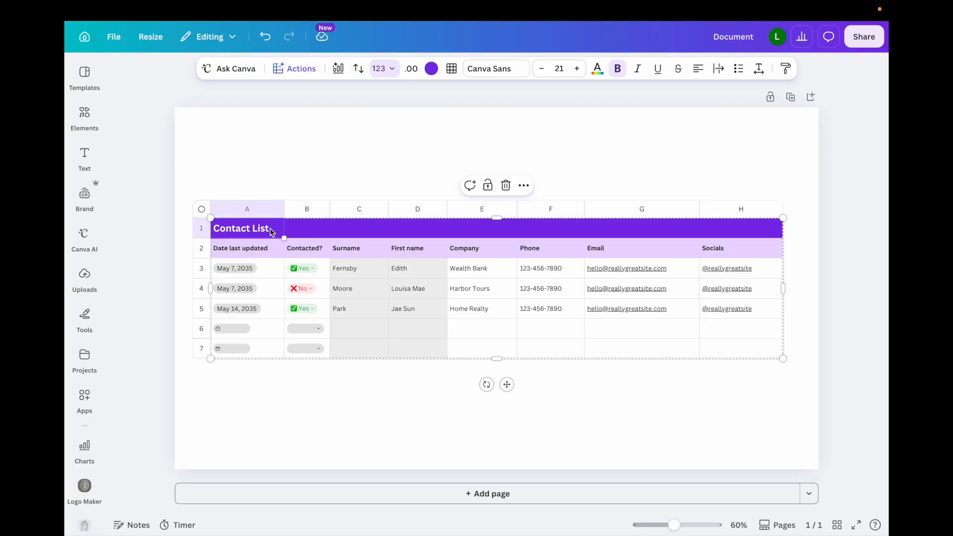
drag(259, 232, 722, 235)
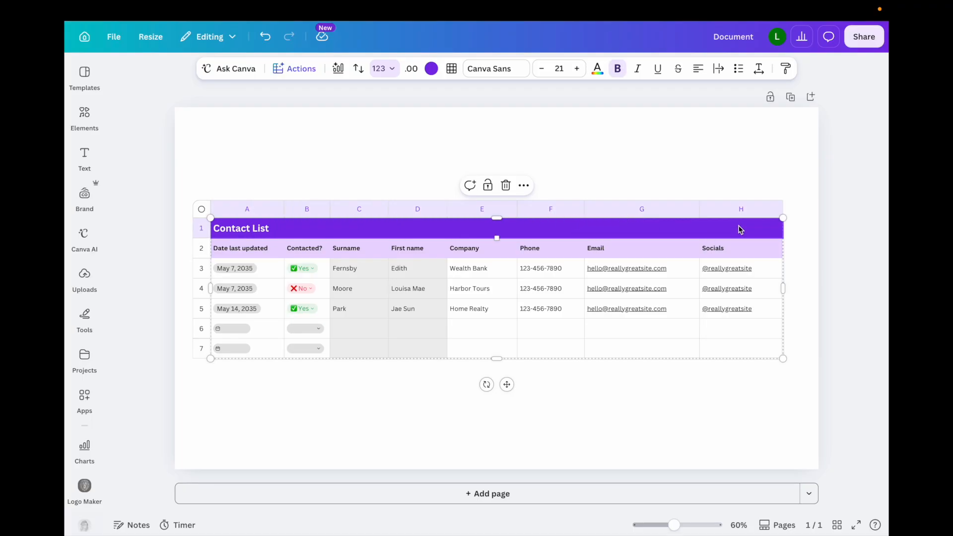
click(698, 68)
click(435, 418)
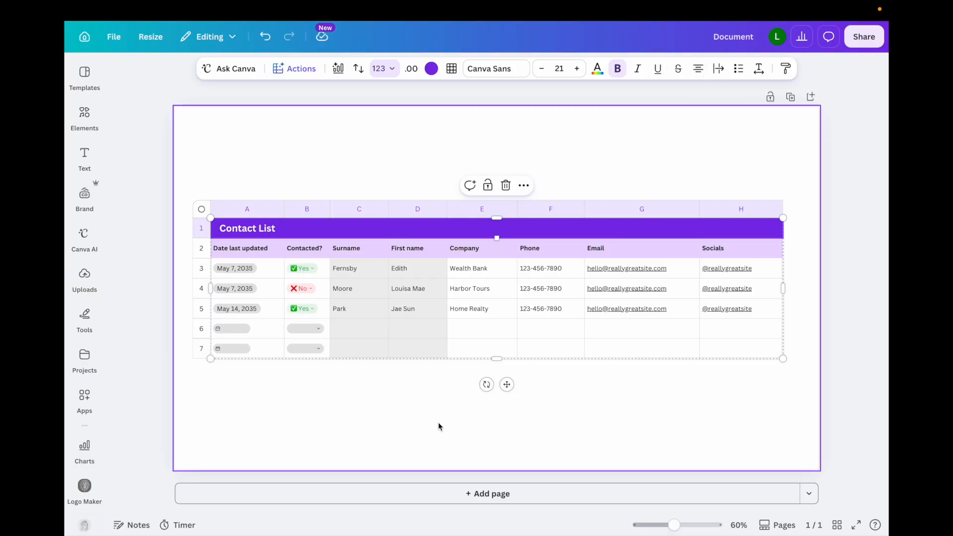
Step: Move the "Contact List" title from cell A1 to E1 by copying it and deleting the original
click(254, 221)
key(ctrl+c)
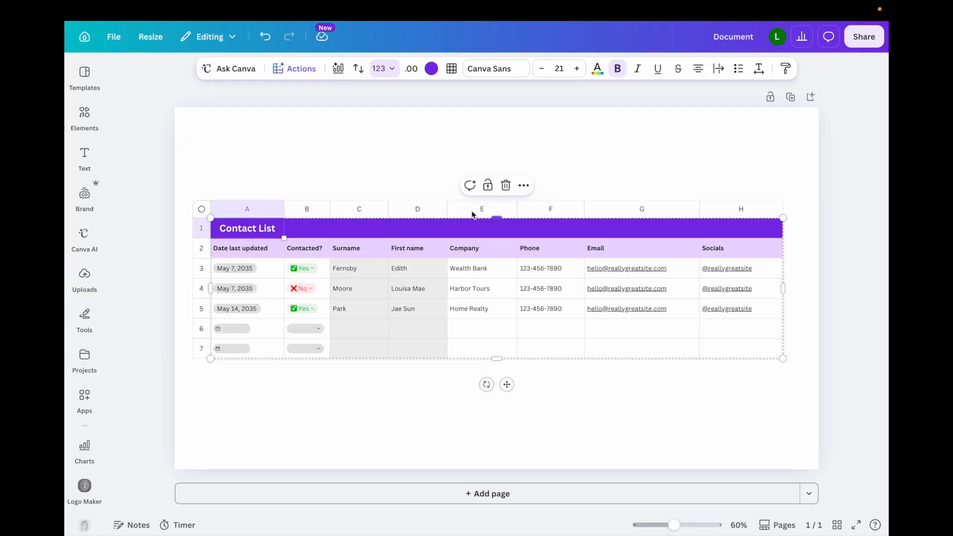
click(495, 224)
key(ctrl+v)
click(268, 223)
key(Delete)
click(592, 396)
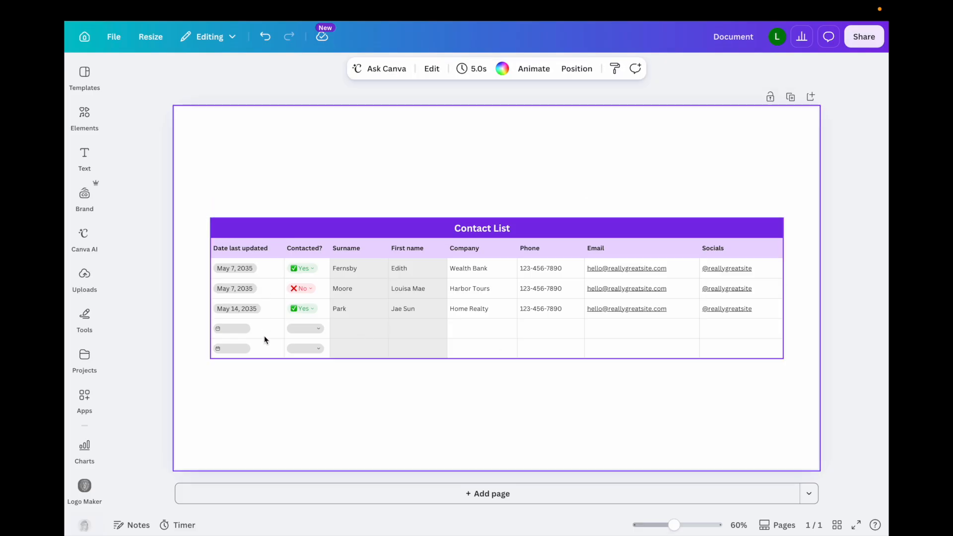
Step: Add five rows below row 7 of the contact list
click(262, 230)
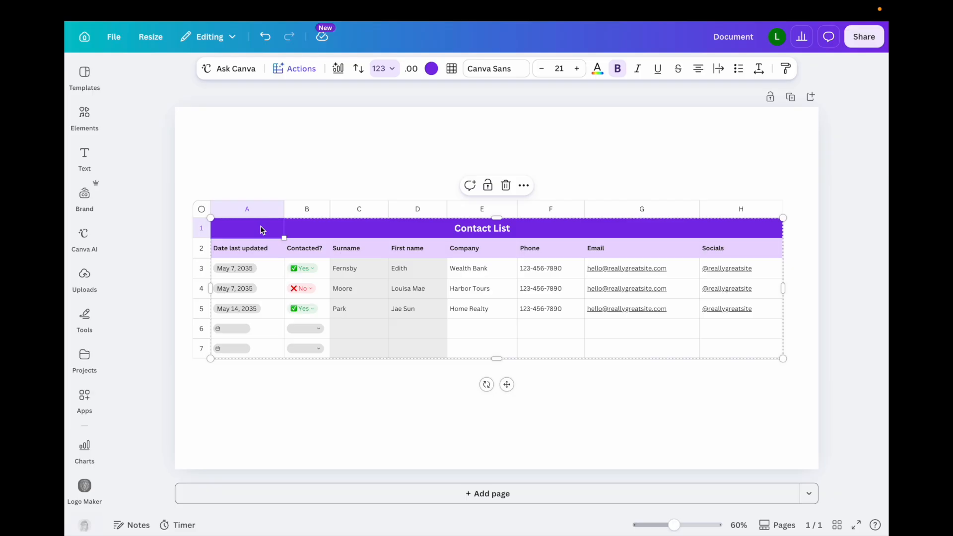
mouse_move(193, 359)
click(193, 360)
click(193, 360)
click(193, 360)
click(192, 360)
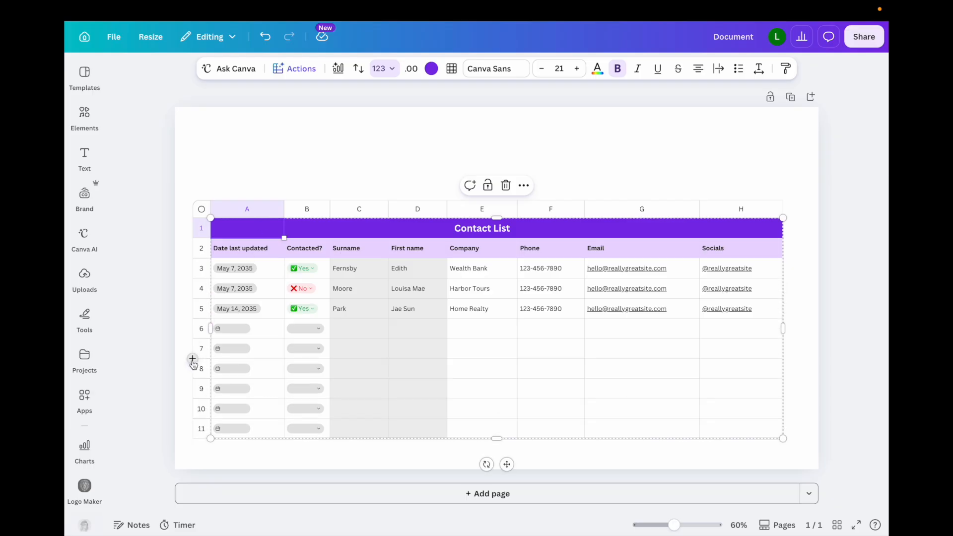
click(192, 360)
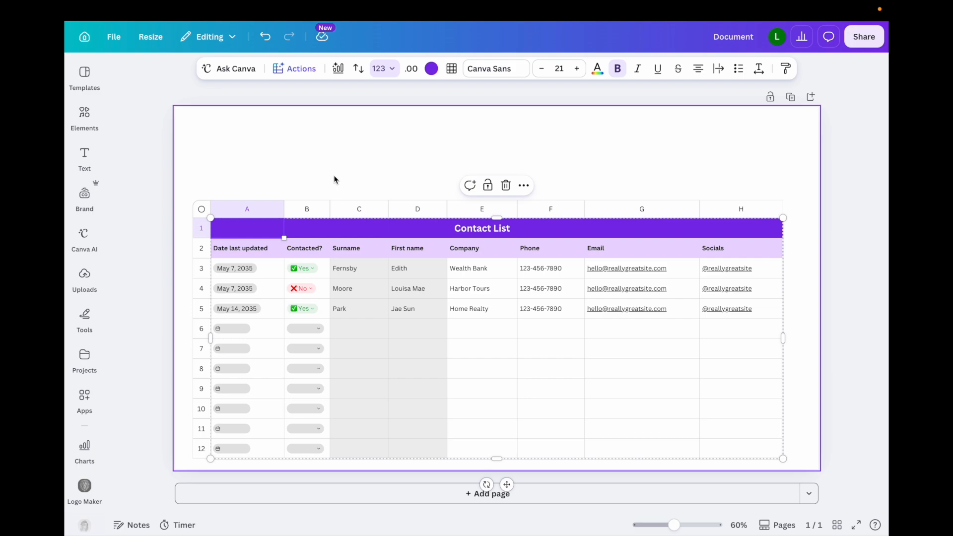
Step: Select the whole contact list table and move it up close to the page's upper edge
drag(313, 165, 568, 304)
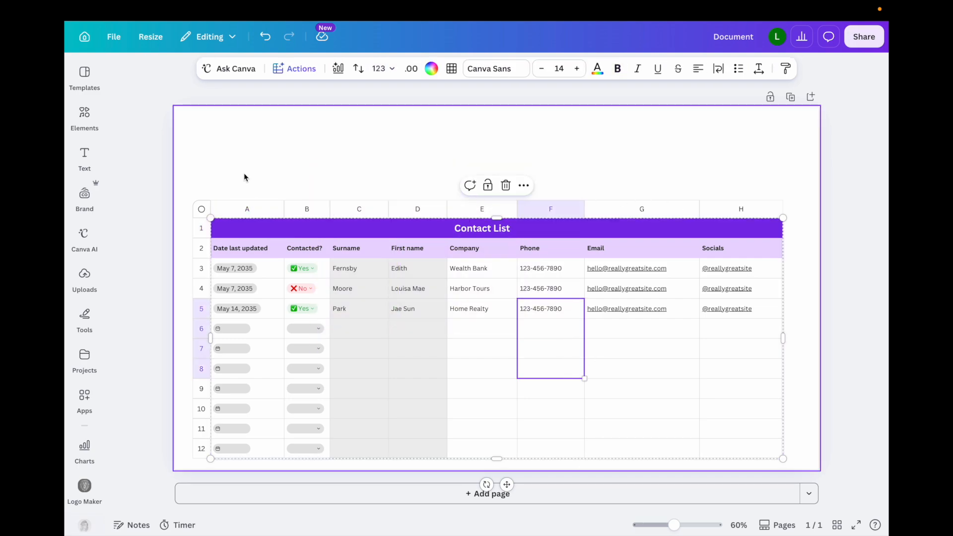
click(321, 166)
drag(321, 187, 426, 364)
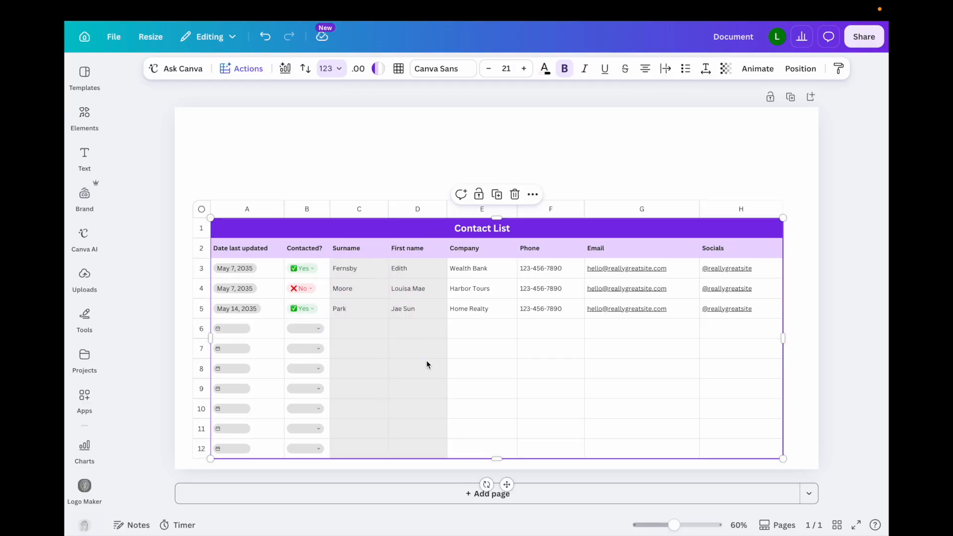
click(437, 266)
click(472, 359)
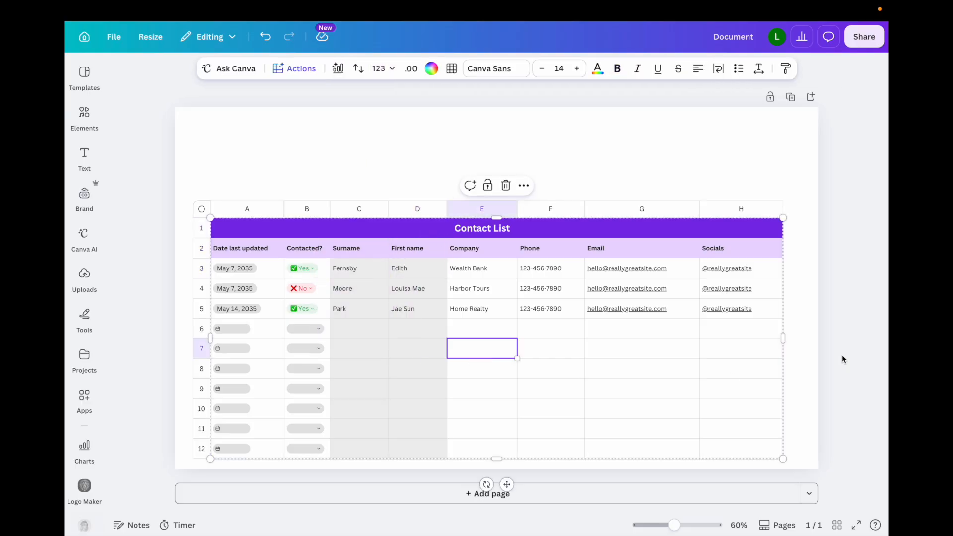
click(799, 355)
click(550, 408)
drag(506, 483, 506, 387)
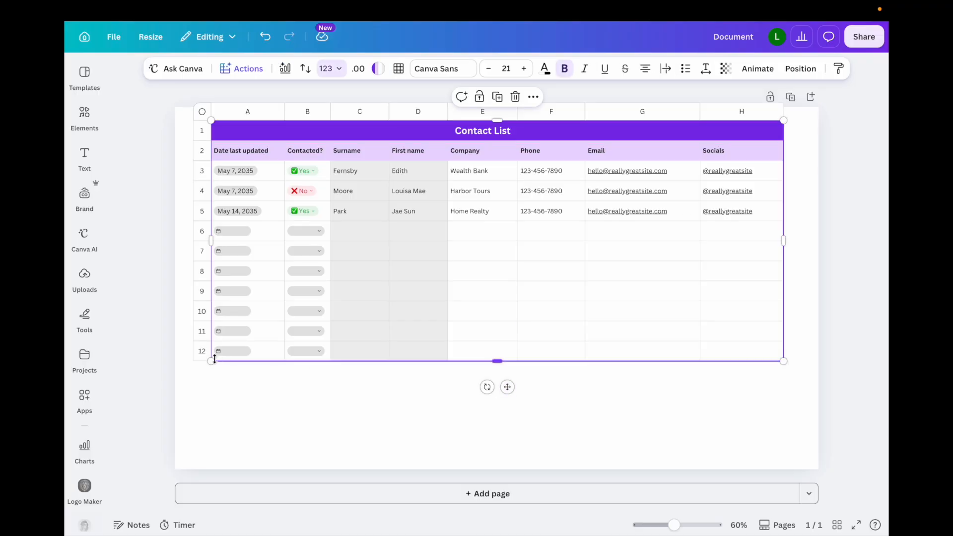
Step: Add four more rows below row 12 of the contact list
click(199, 350)
click(193, 361)
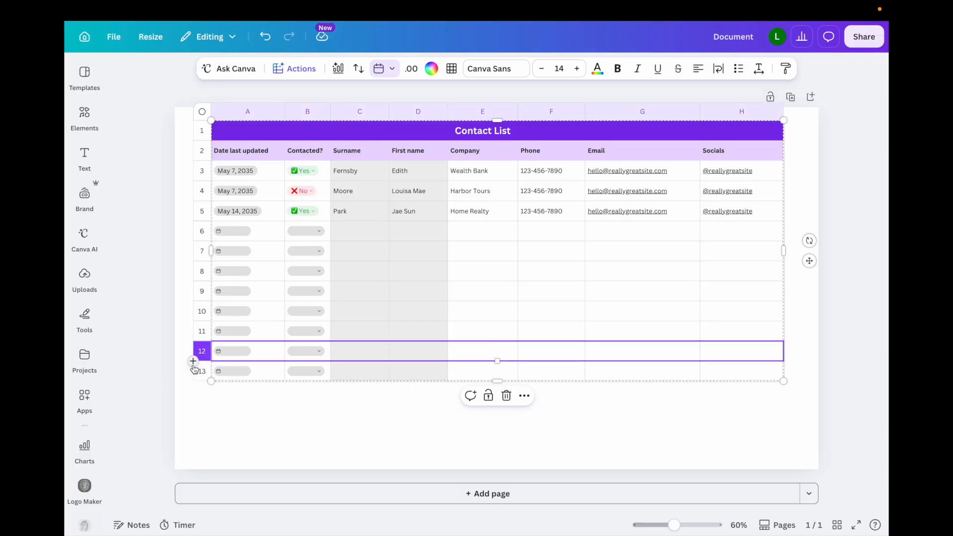
click(193, 362)
click(193, 361)
click(193, 361)
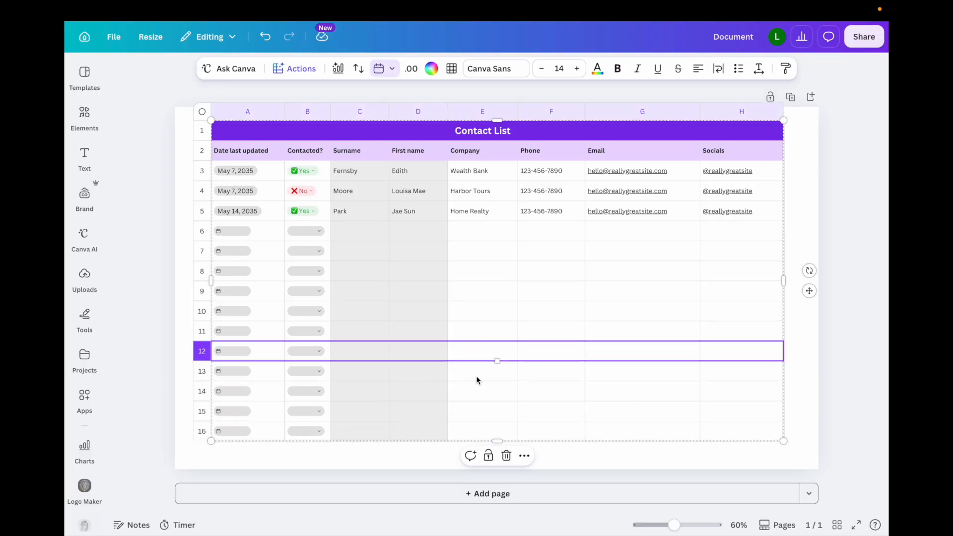
click(811, 334)
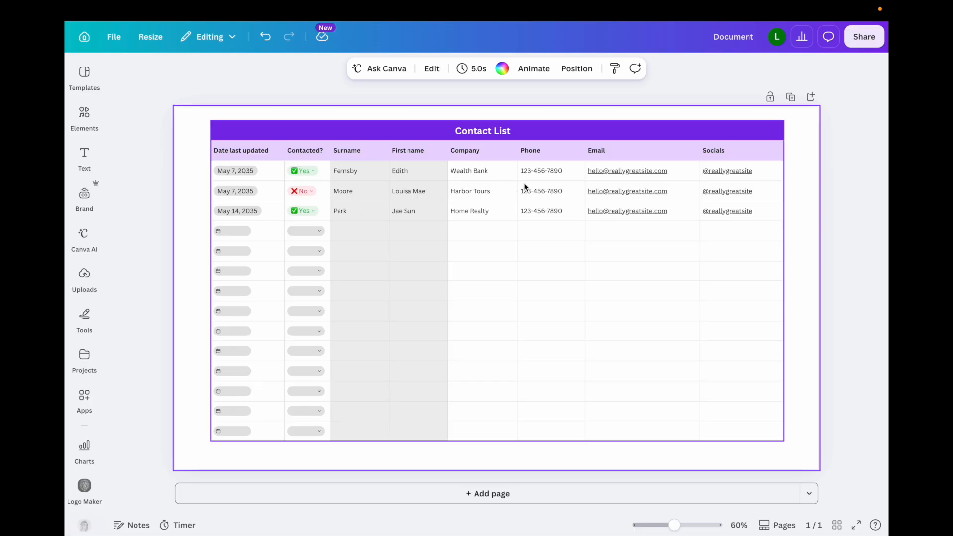
Step: Clear the sample contact details, Contacted? statuses and dates from rows 3 to 5 of the table
drag(763, 170, 362, 211)
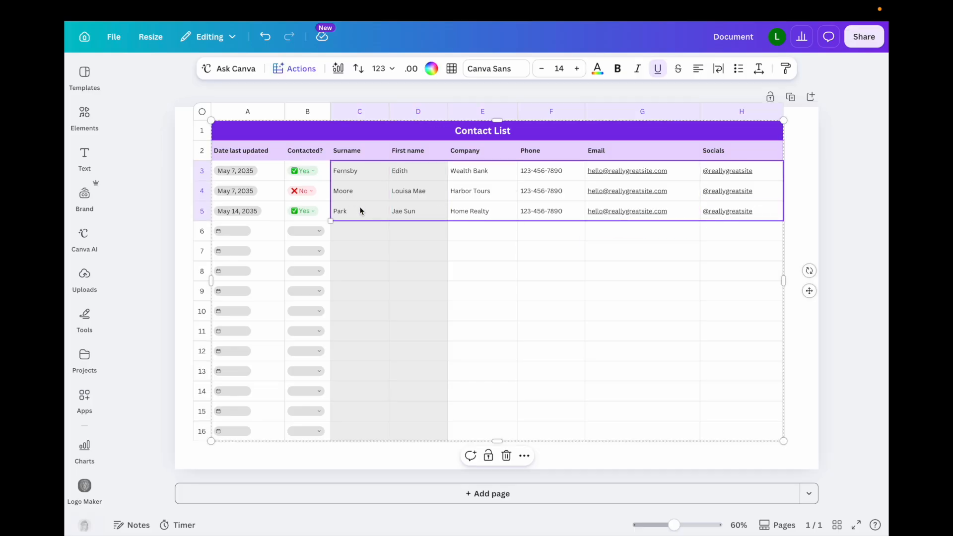
key(Delete)
click(377, 253)
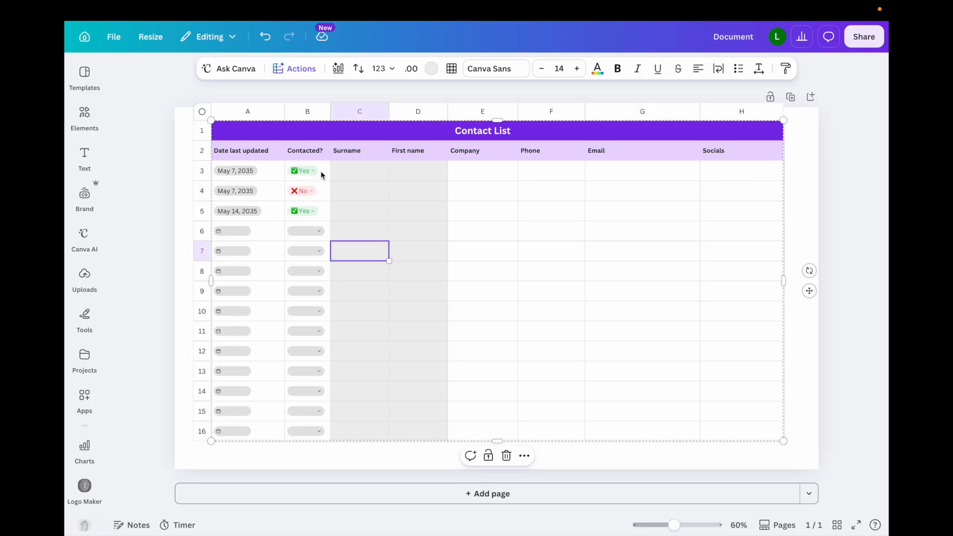
drag(322, 176, 321, 226)
key(Delete)
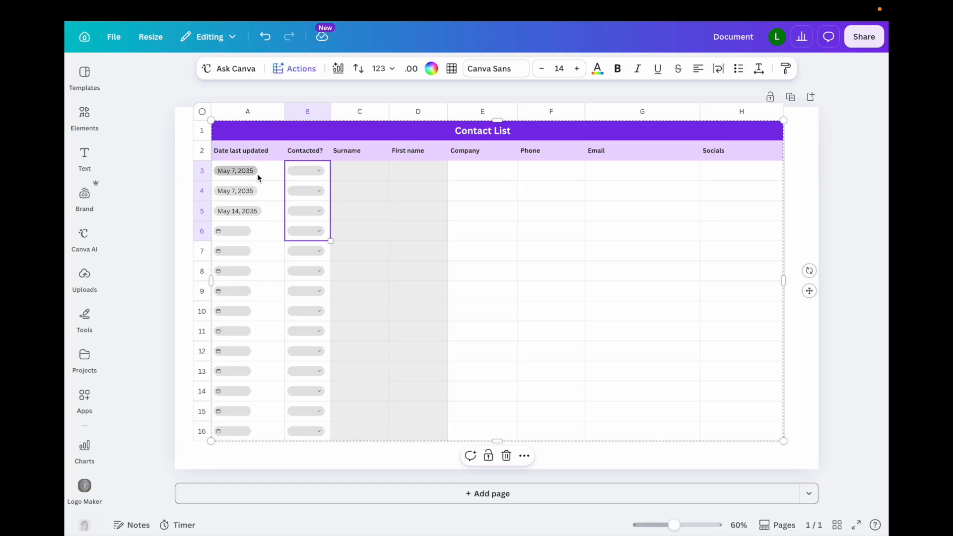
drag(262, 169, 266, 218)
key(Delete)
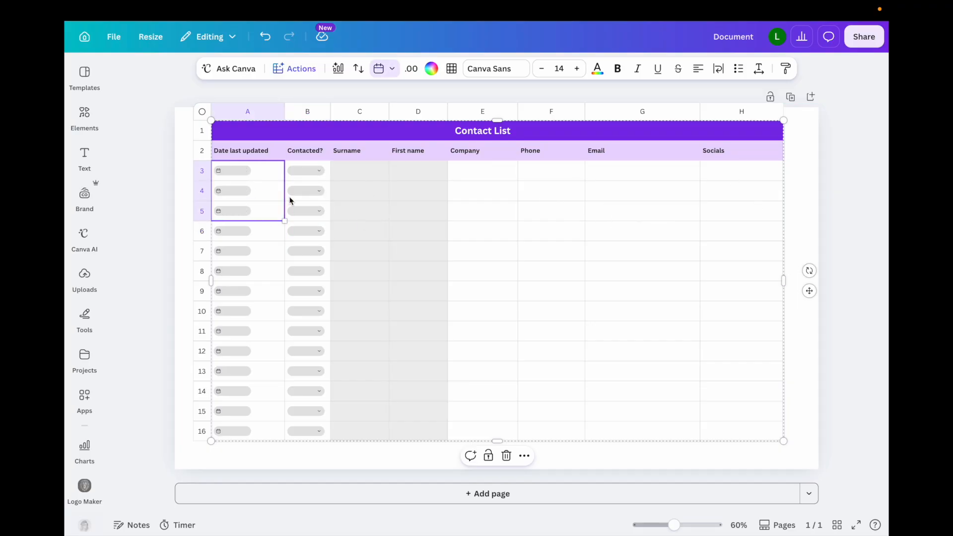
click(378, 204)
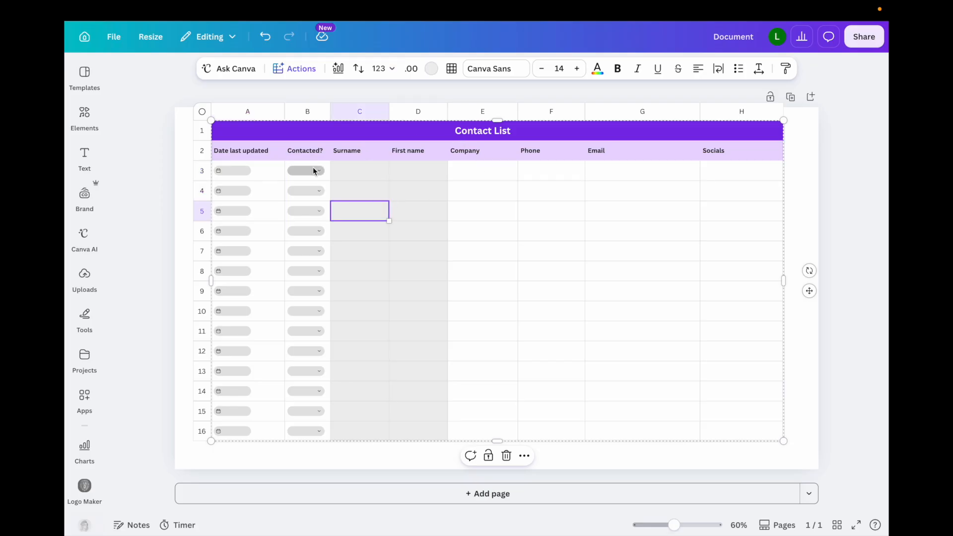
Step: In row 3, set the last-updated date to Jun 22, 2026 and Contacted? to Yes
click(237, 171)
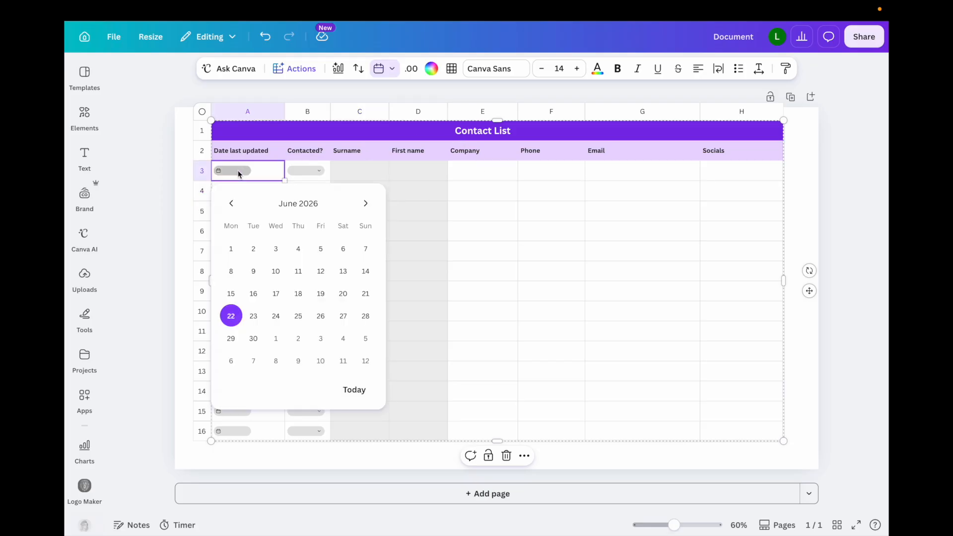
click(231, 316)
click(313, 170)
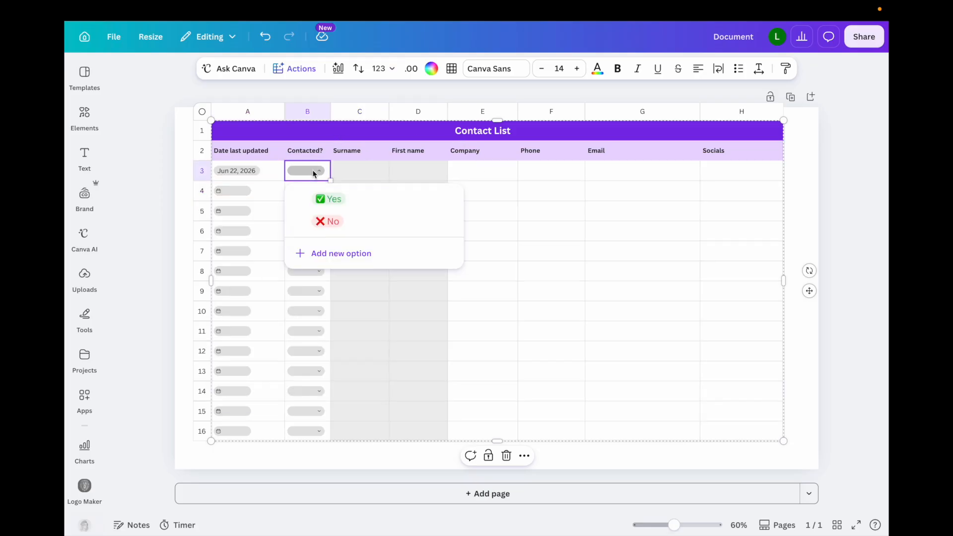
click(330, 199)
Step: In row 3, enter the contact's surname and first name, and "Company" as the company
click(368, 170)
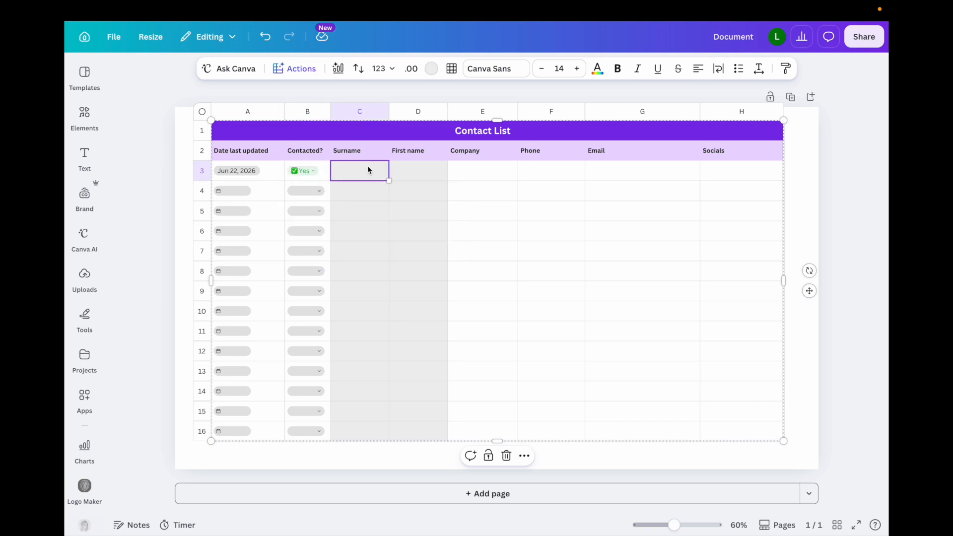
text(John)
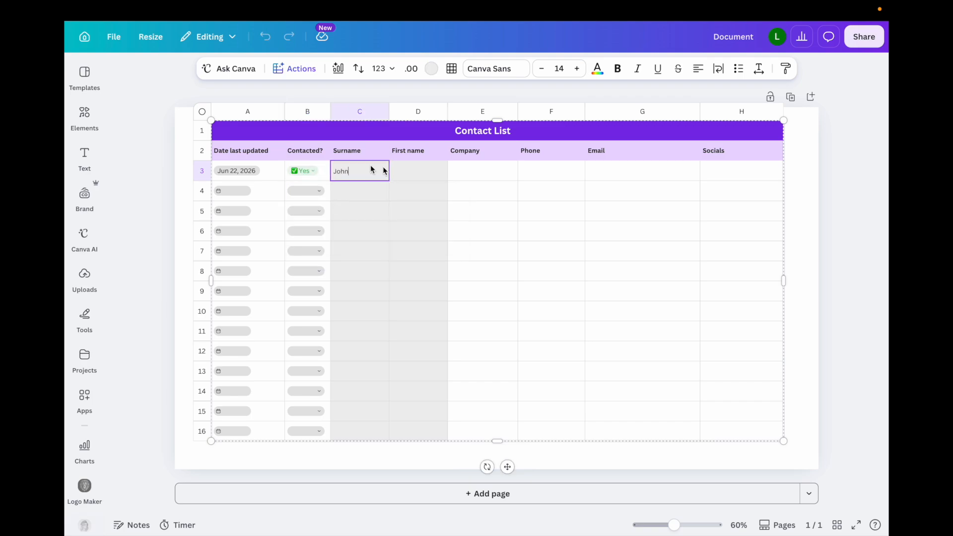
click(430, 175)
click(349, 164)
text(Smith)
click(401, 173)
text(John)
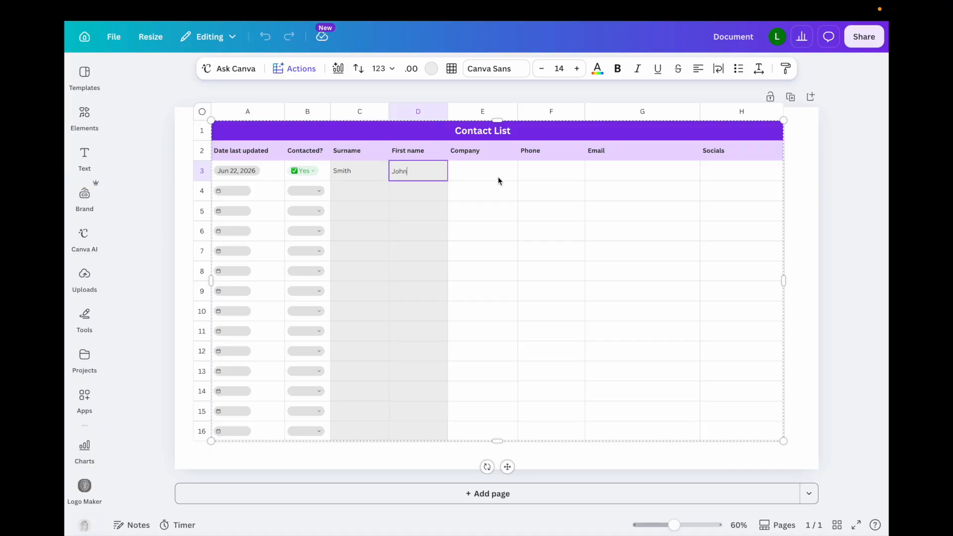
click(493, 175)
text(Company)
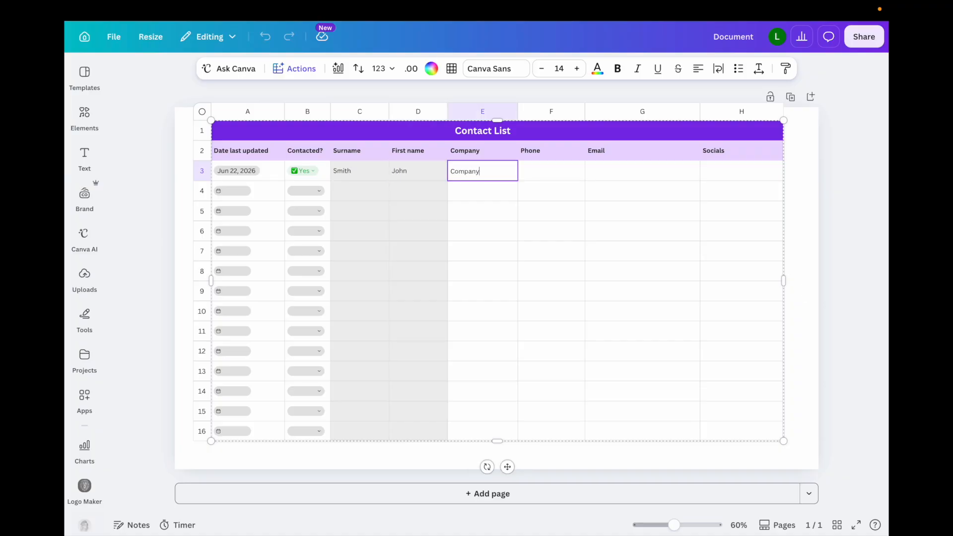
Step: In row 3, enter the contact's phone number and e-mail address, and "instagram" under Socials
click(567, 169)
text(0)
key(BackSpace)
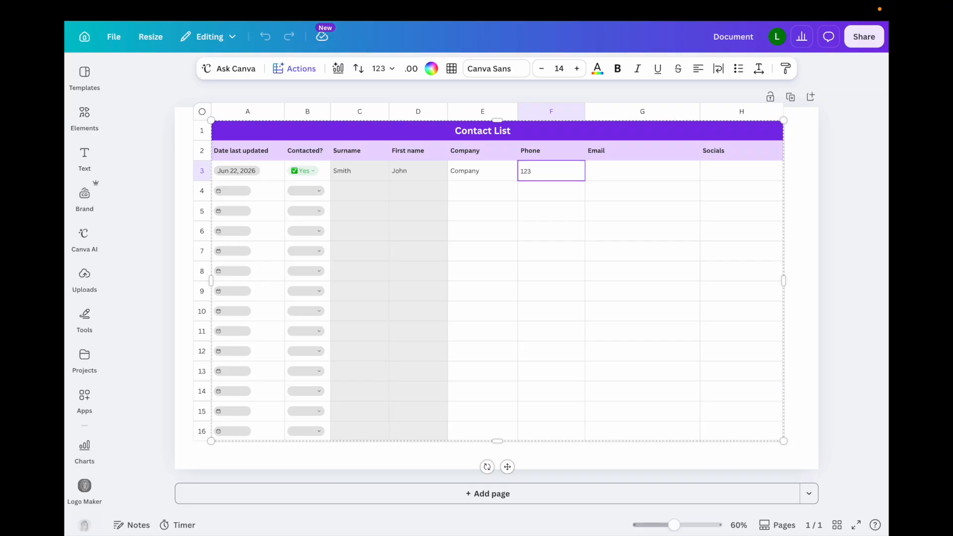
text(1234567890)
click(677, 173)
text(email)
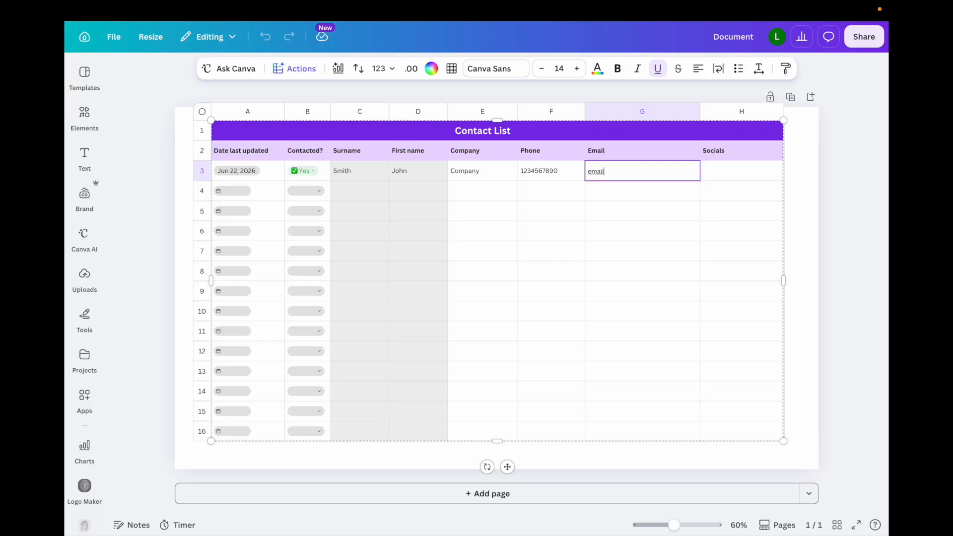
text(@emil)
click(753, 172)
text(ins)
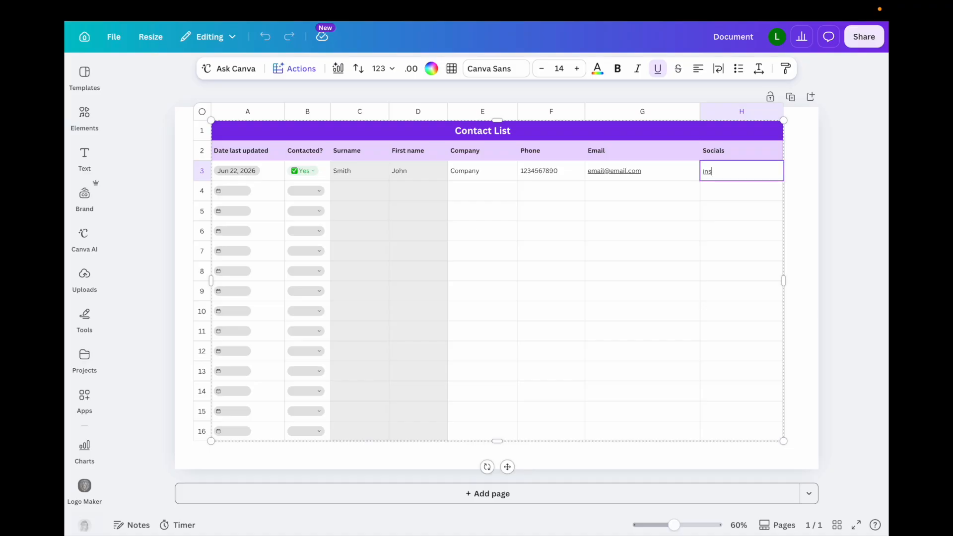
text(tagram)
click(479, 256)
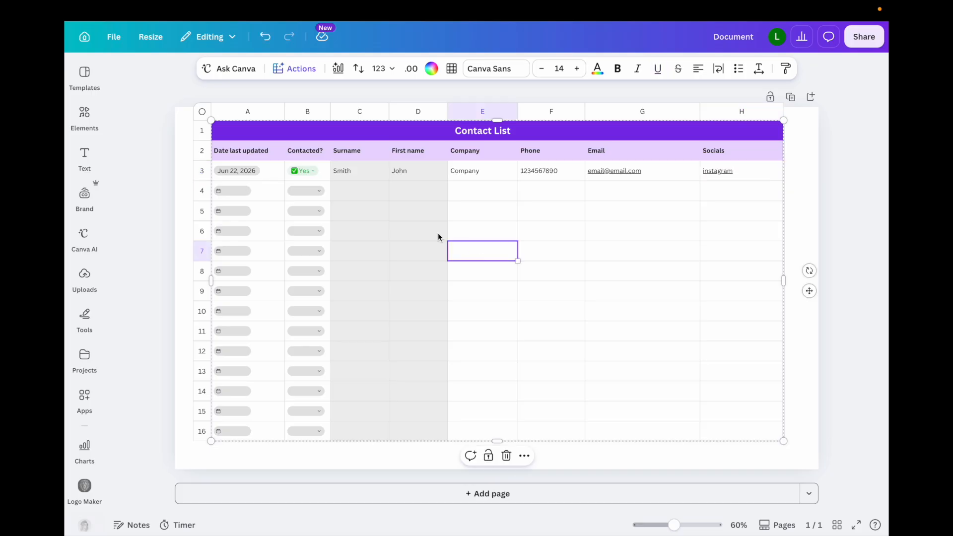
Step: Fill the Contact List title row across columns A to H with the default solid green
drag(243, 135, 721, 140)
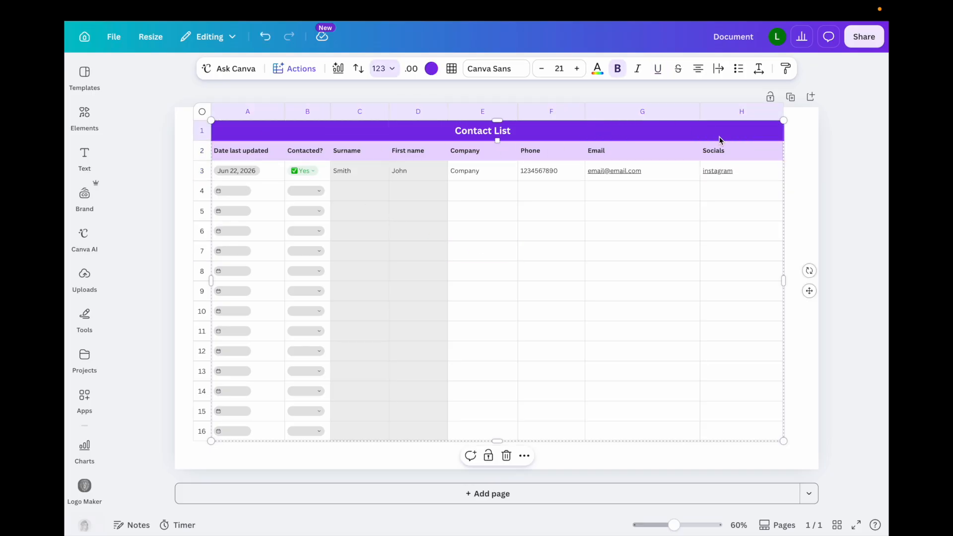
click(431, 68)
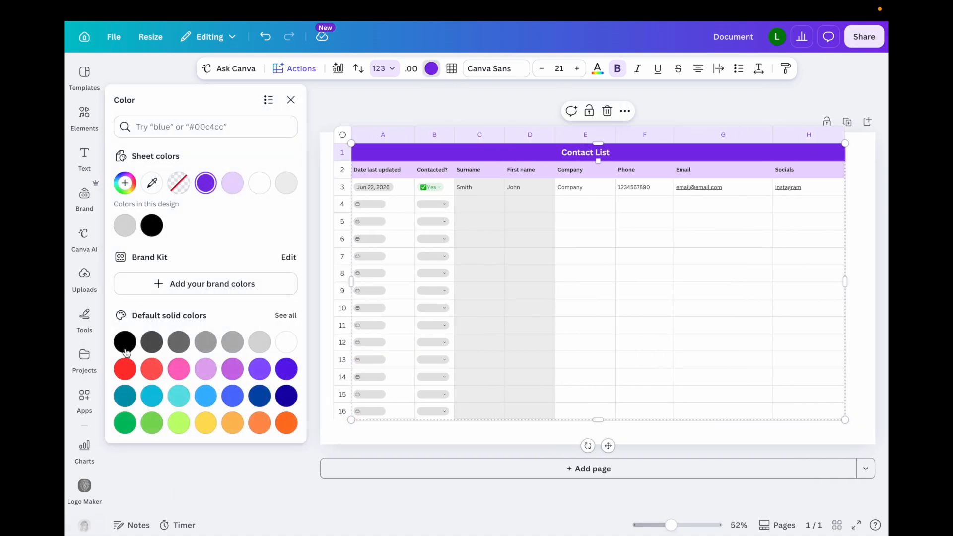
click(125, 423)
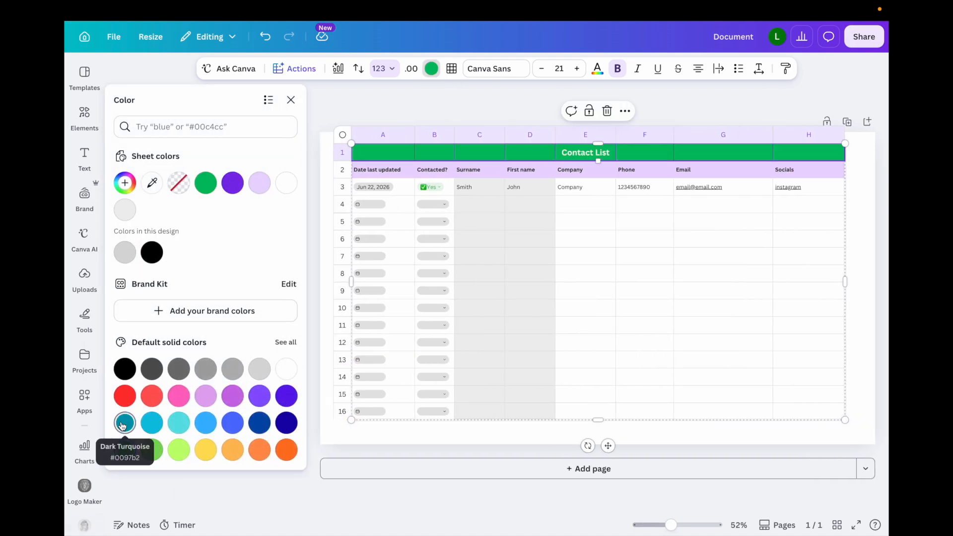
click(507, 219)
Step: Fill the column header row from Date last updated to Socials with the default light green
drag(383, 174, 836, 169)
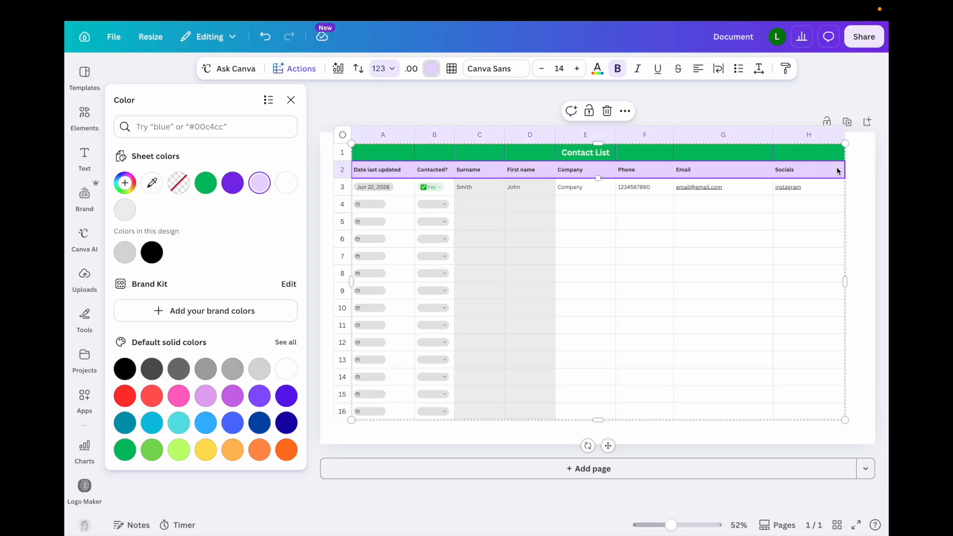
click(151, 449)
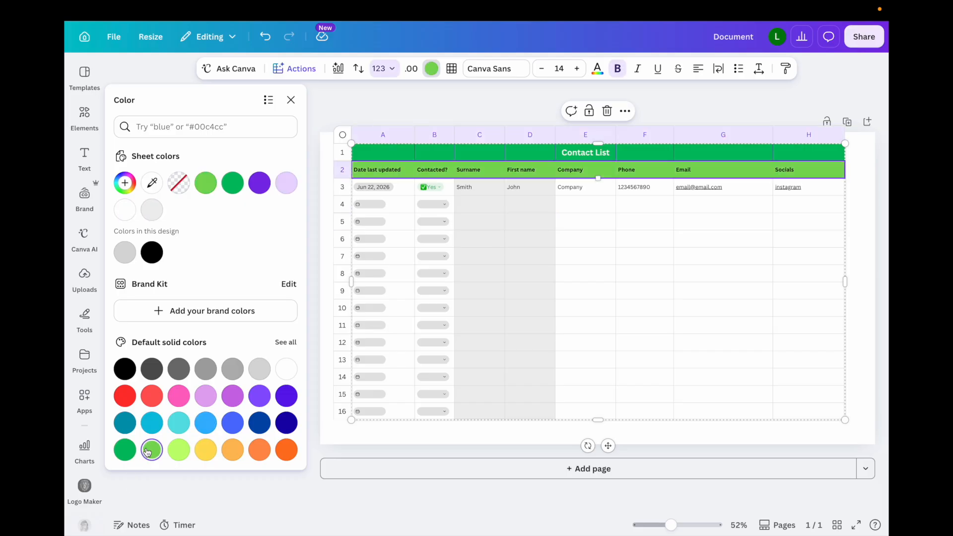
click(313, 120)
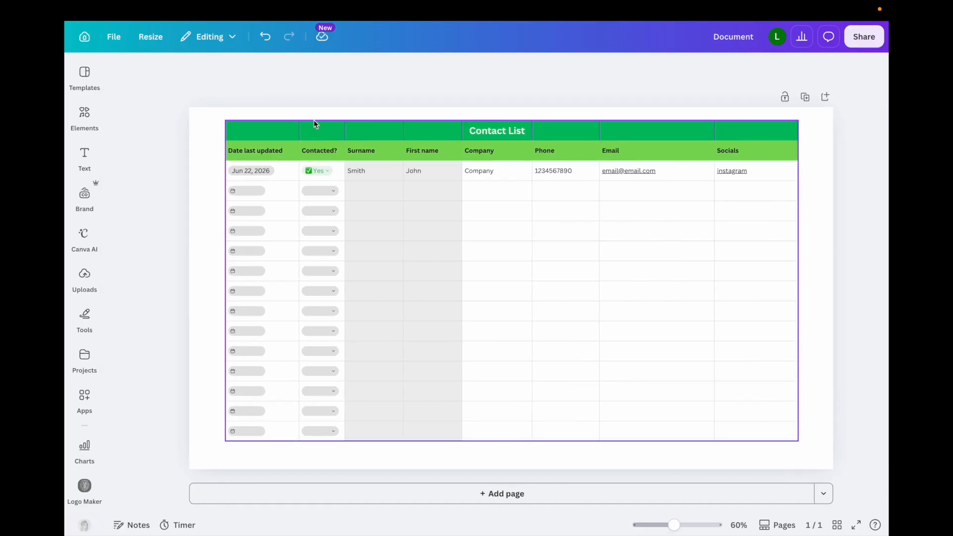
Step: Add a new option named "Maybe" to the Contacted? dropdown in row 4
click(563, 251)
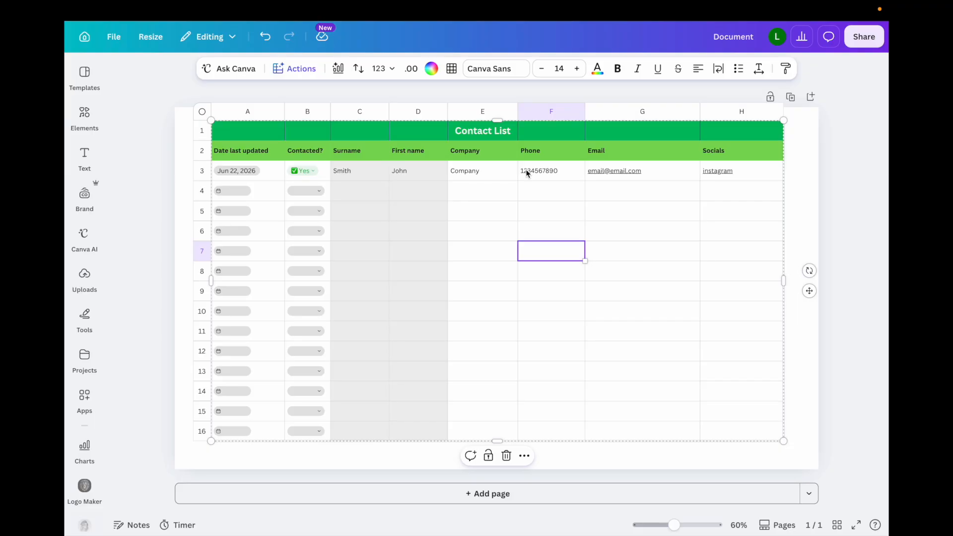
click(307, 189)
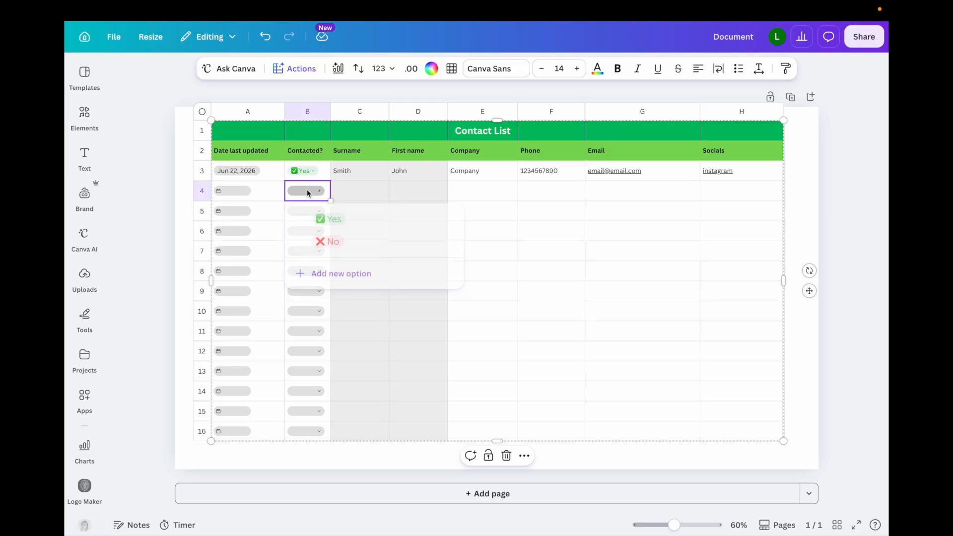
click(316, 273)
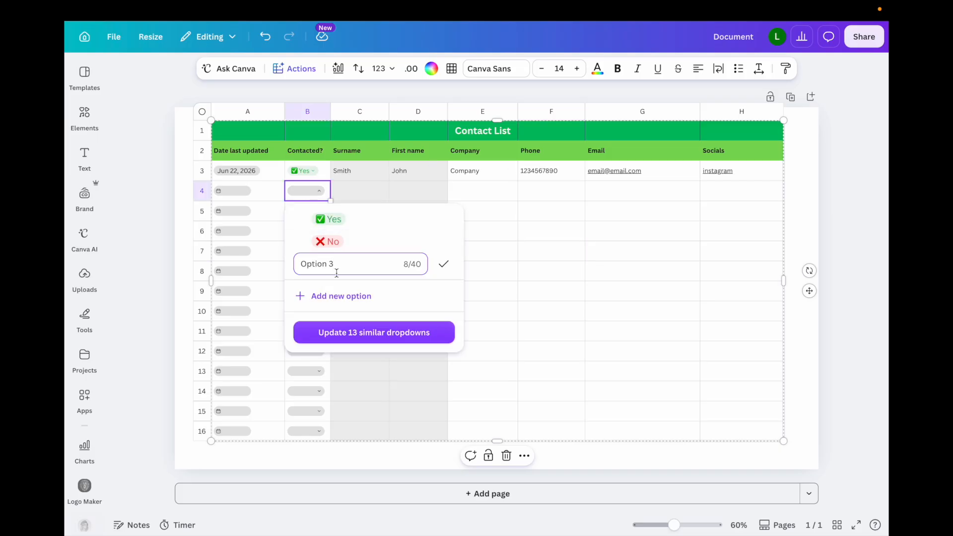
key(BackSpace)
key(BackSpace)
key(BackSpace)
key(BackSpace)
key(BackSpace)
text(Maybe)
click(442, 267)
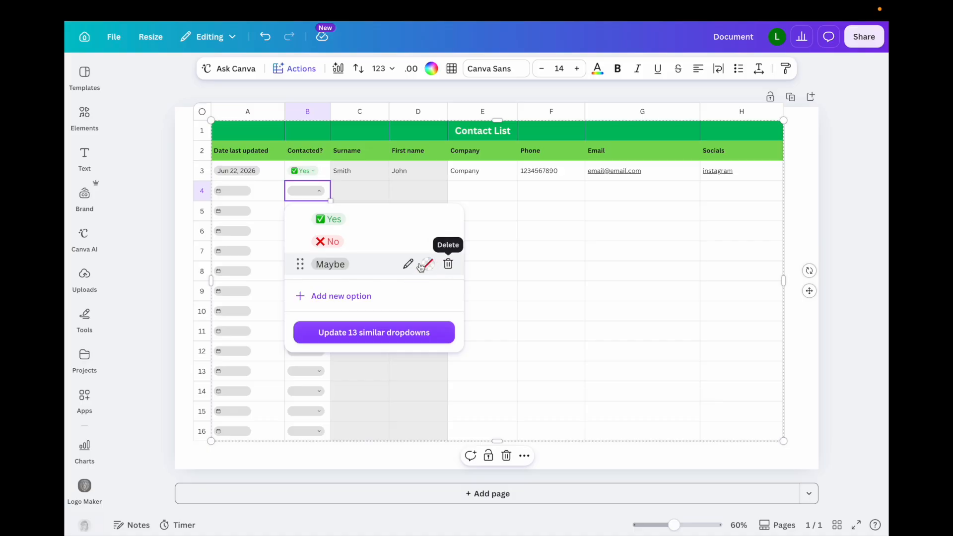
Step: Set the Maybe option's color to yellow and apply the dropdown changes to all similar dropdowns
click(430, 266)
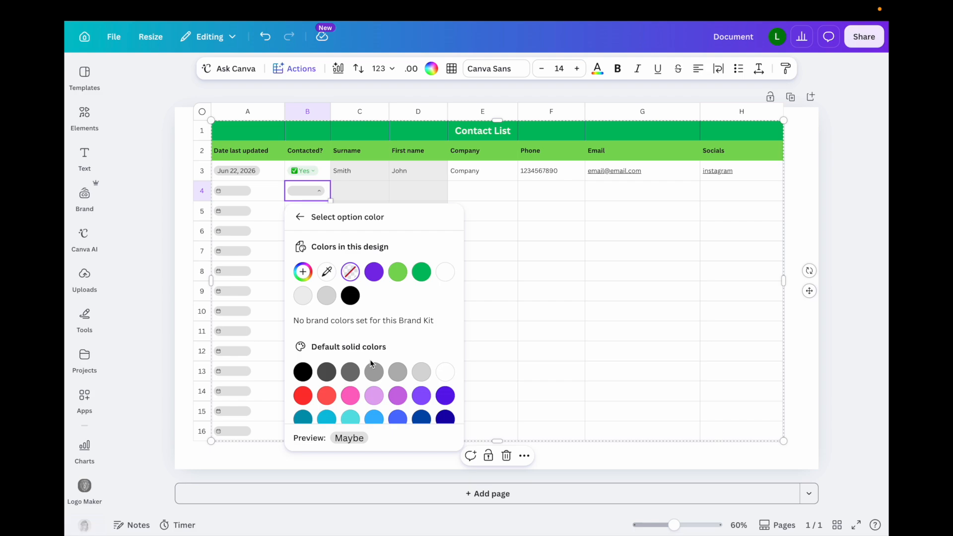
scroll(372, 377, down, 2)
click(372, 411)
scroll(350, 243, up, 2)
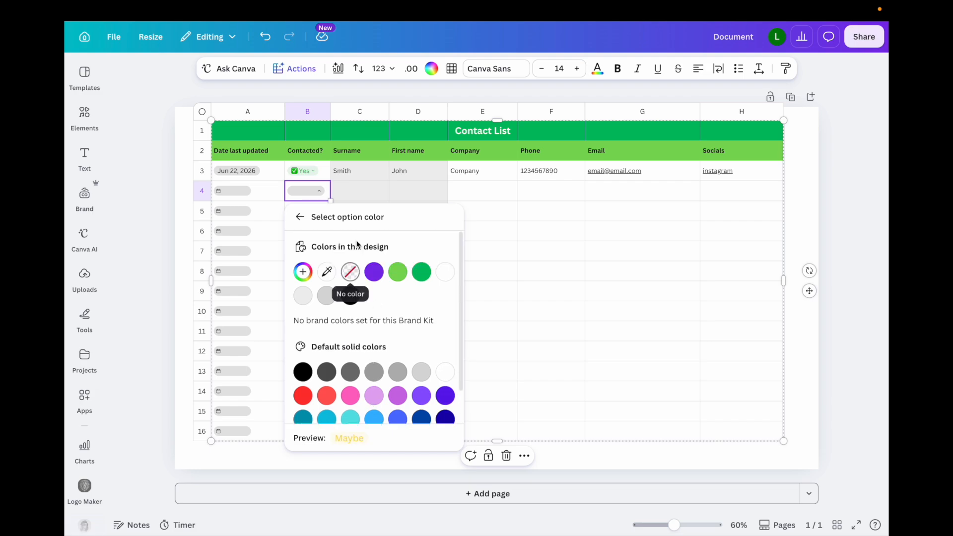
click(300, 217)
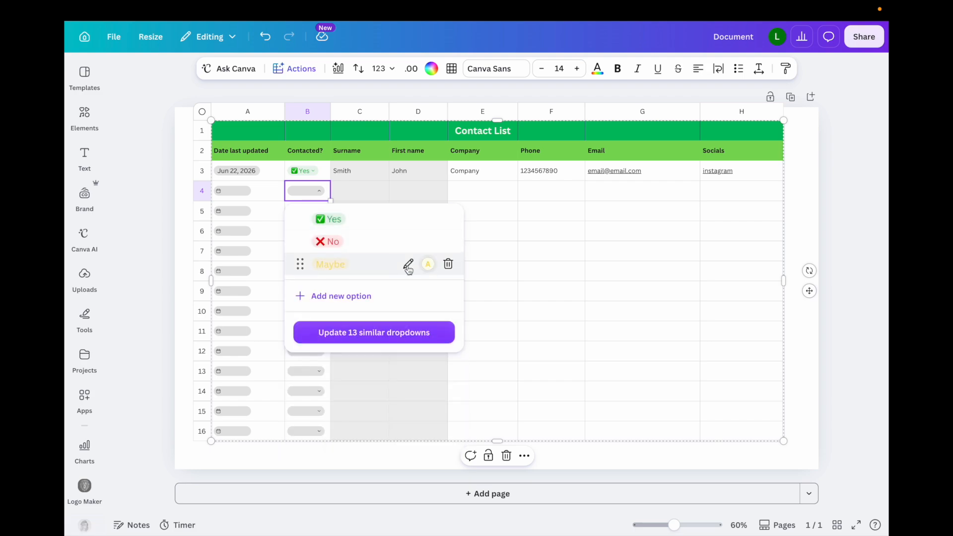
click(408, 264)
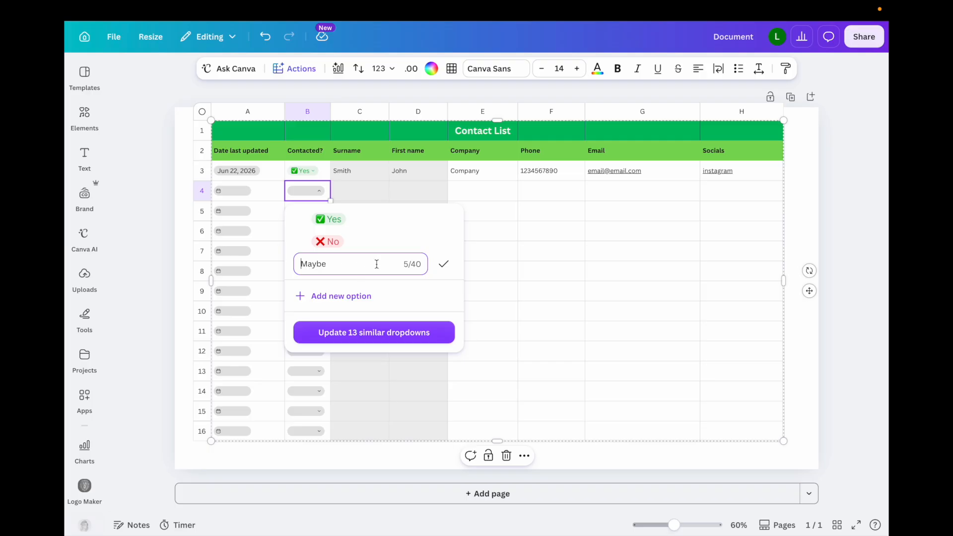
click(443, 264)
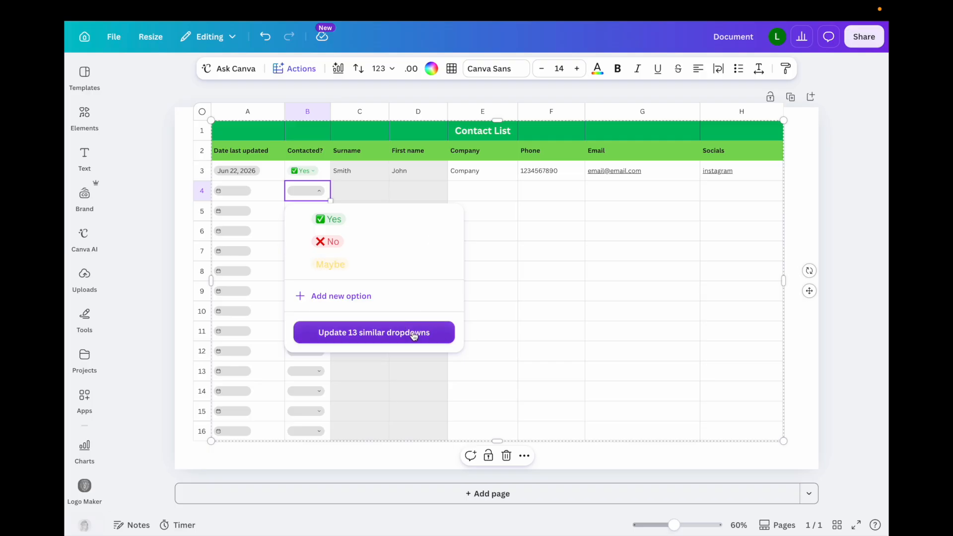
click(644, 313)
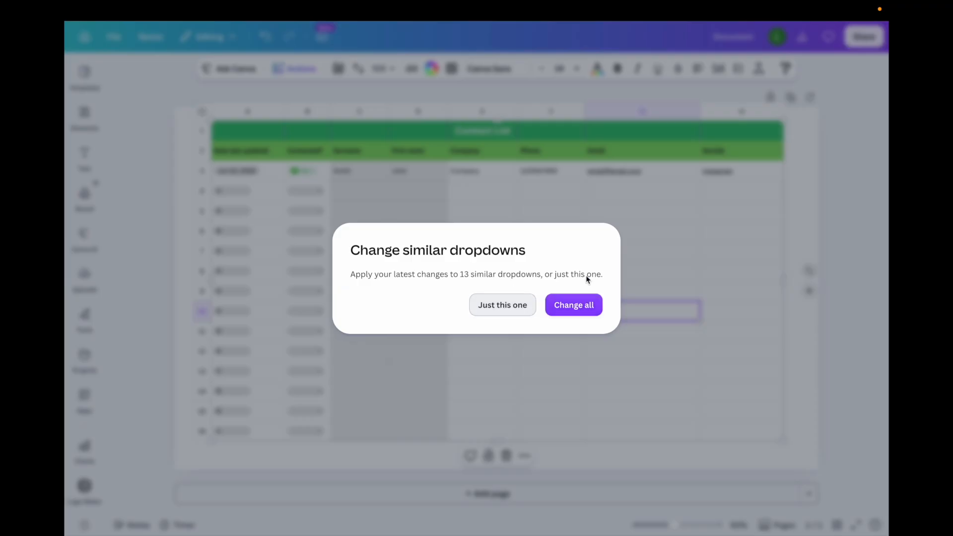
click(575, 304)
Step: Set Contacted? in row 4 to Maybe
click(312, 191)
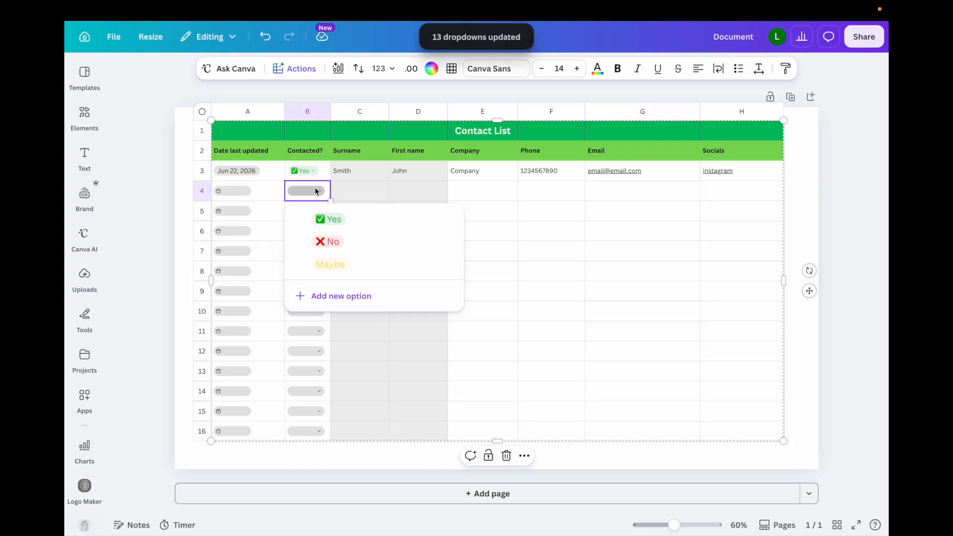
click(337, 263)
click(406, 260)
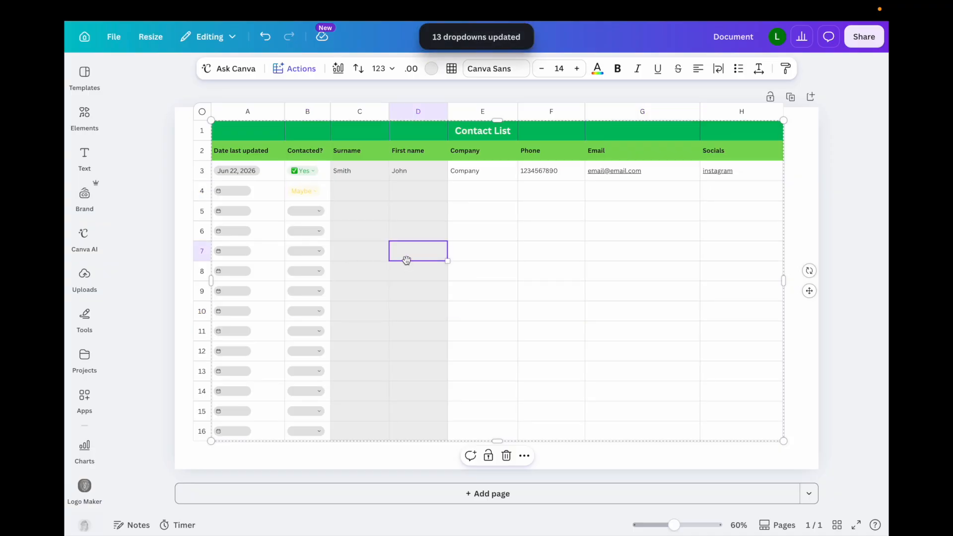